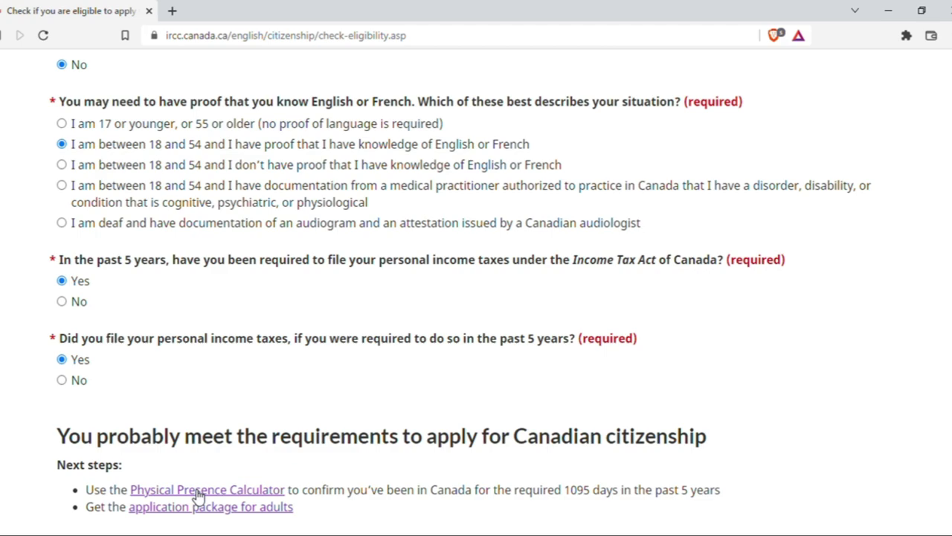
# Step: Open the Physical Presence Calculator from the eligibility results and begin a new calculation
pyautogui.click(200, 489)
pyautogui.scroll(-15, 394, 372)
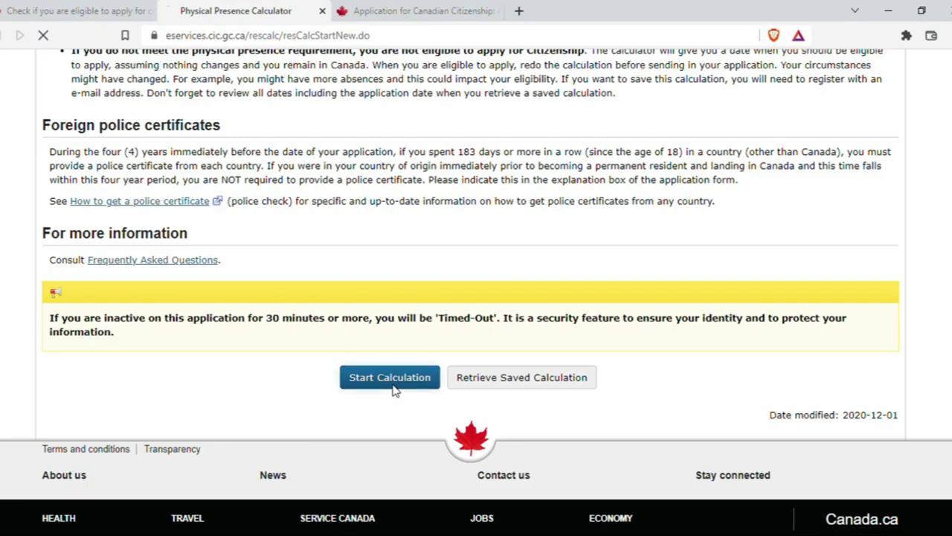
pyautogui.click(389, 377)
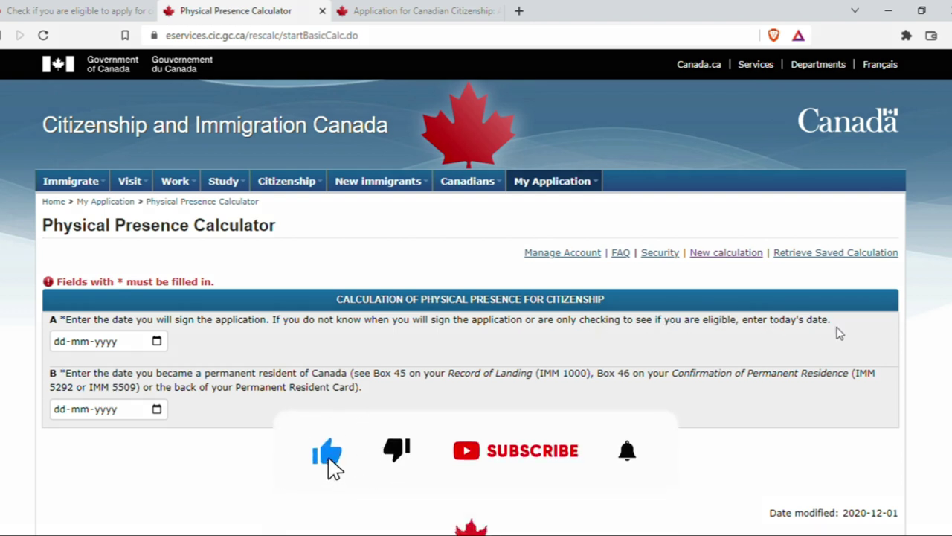
# Step: Enter 11-03-2022 as the application signing date in field A
pyautogui.press('Tab')
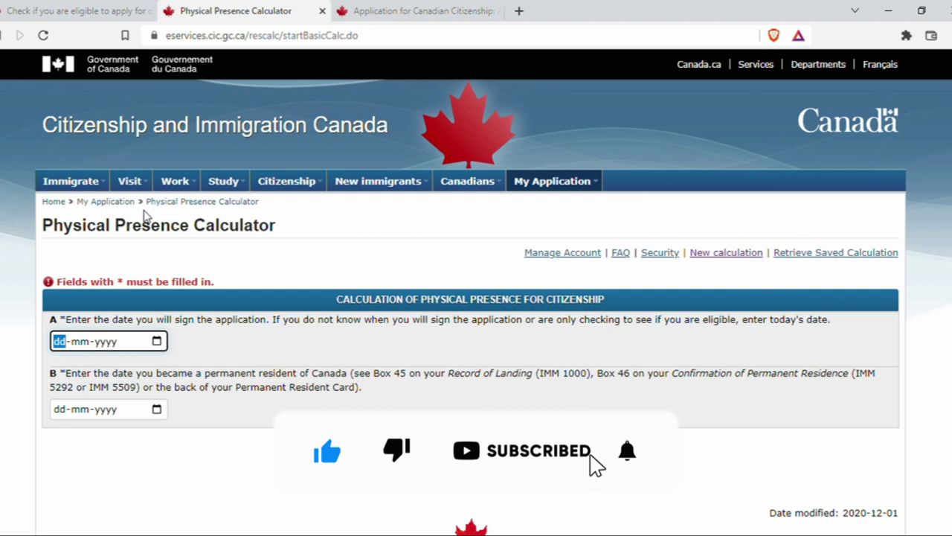
pyautogui.write('11-03-2022')
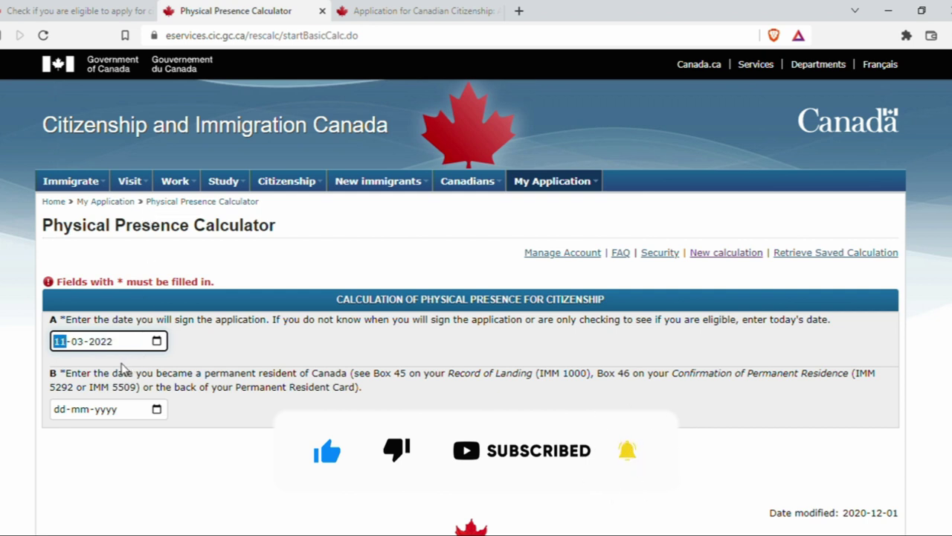
pyautogui.click(66, 388)
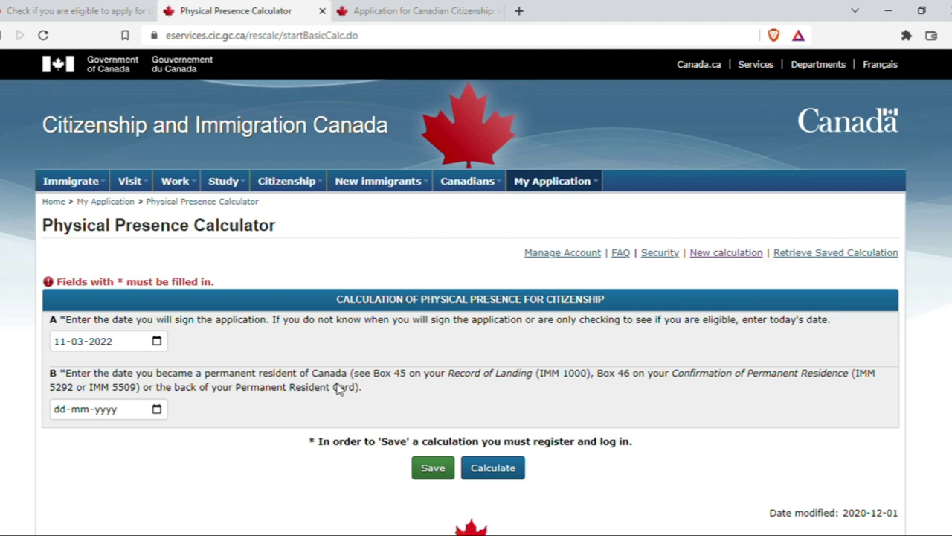
# Step: Enter 10-01-2019 as the permanent residence date in field B and calculate
pyautogui.moveTo(672, 377); pyautogui.dragTo(852, 383)
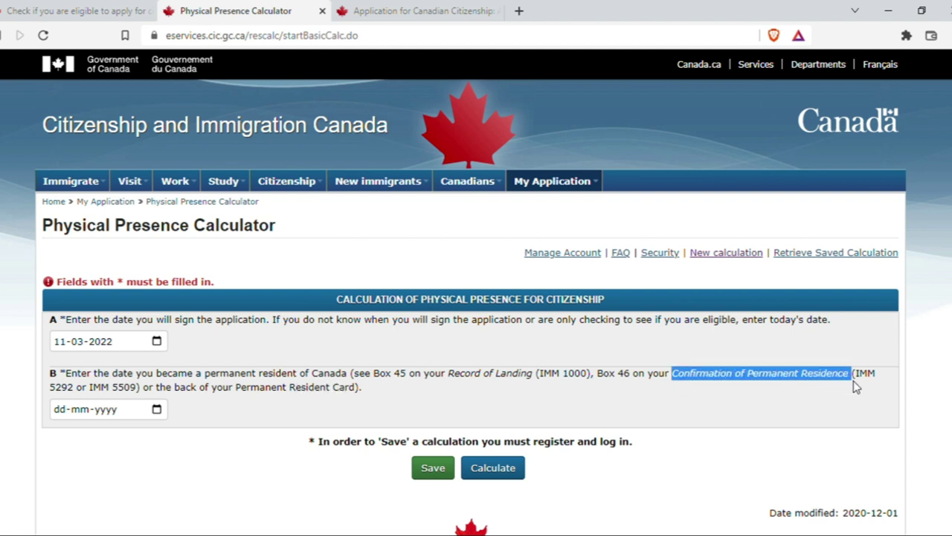
pyautogui.moveTo(176, 390); pyautogui.dragTo(357, 392)
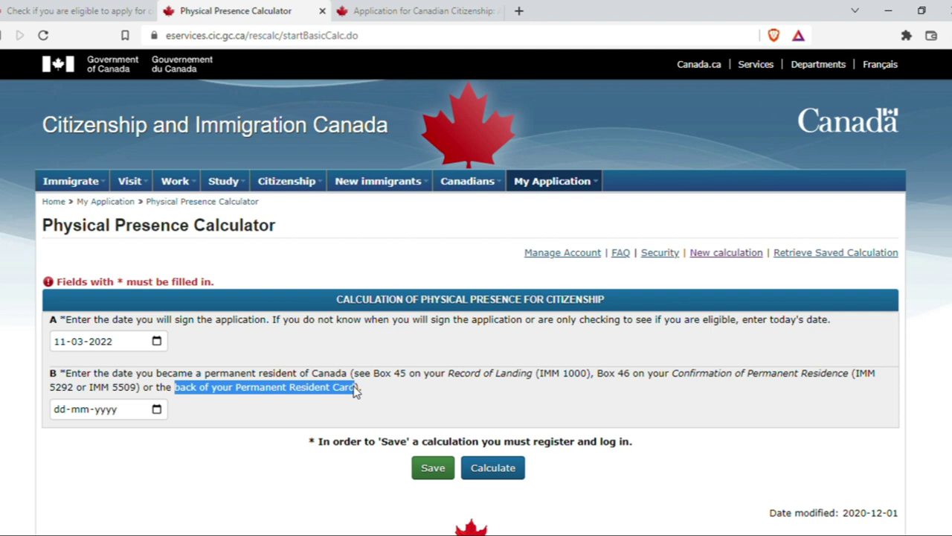
pyautogui.click(156, 411)
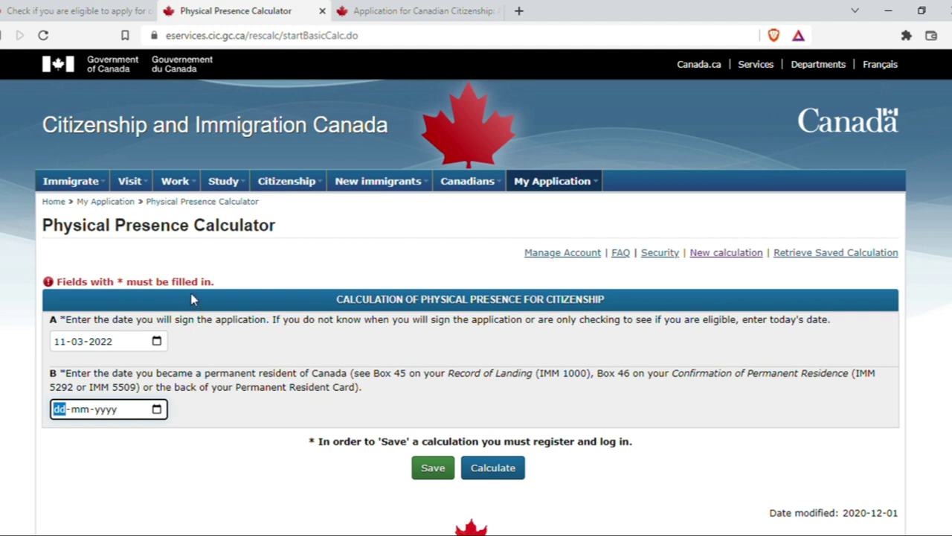
pyautogui.write('10-01-2019')
pyautogui.click(224, 495)
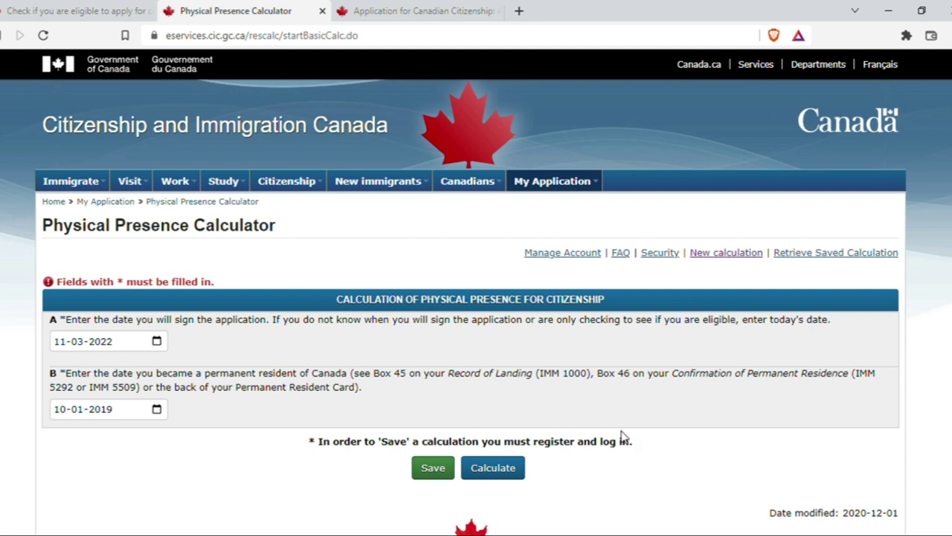
pyautogui.click(506, 473)
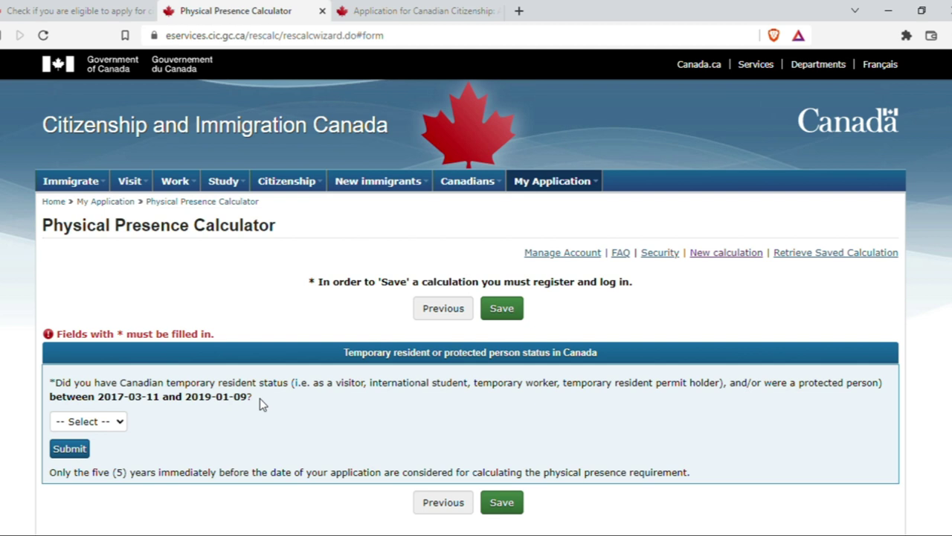
# Step: Answer No to temporary resident or protected person status for 2017-03-11 to 2019-01-09, and submit
pyautogui.moveTo(97, 396); pyautogui.dragTo(247, 402)
pyautogui.click(291, 394)
pyautogui.moveTo(313, 382); pyautogui.dragTo(721, 397)
pyautogui.click(117, 421)
pyautogui.click(78, 459)
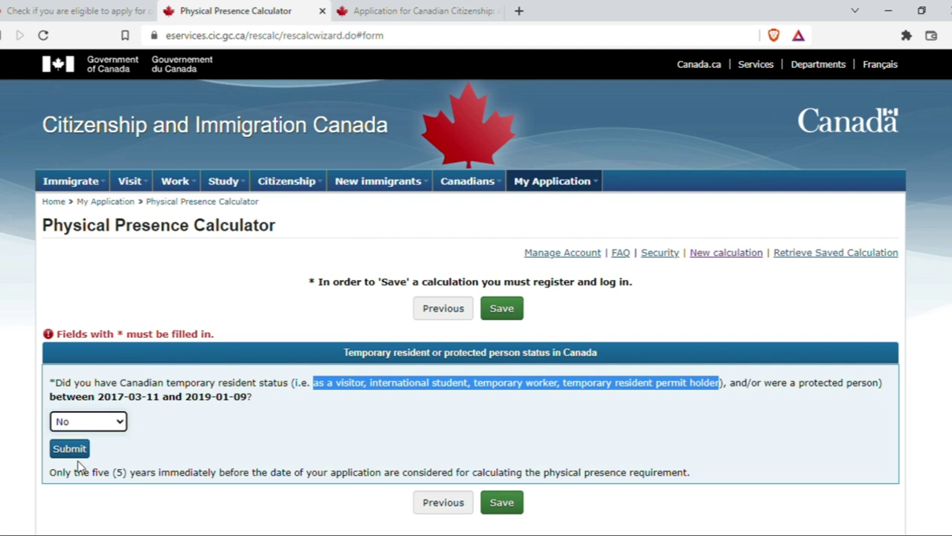
pyautogui.click(71, 449)
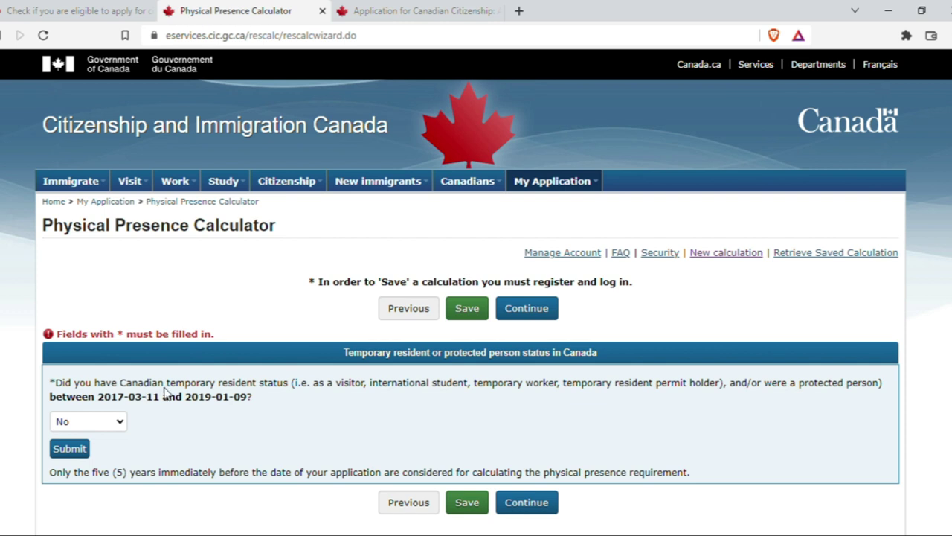
# Step: Continue, then answer No to the serving-a-sentence question and submit
pyautogui.click(526, 502)
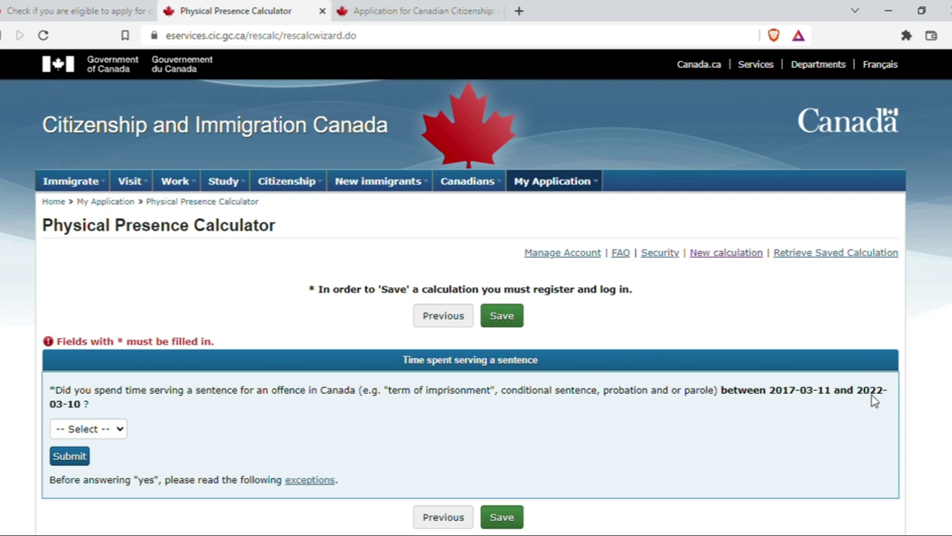
pyautogui.click(100, 433)
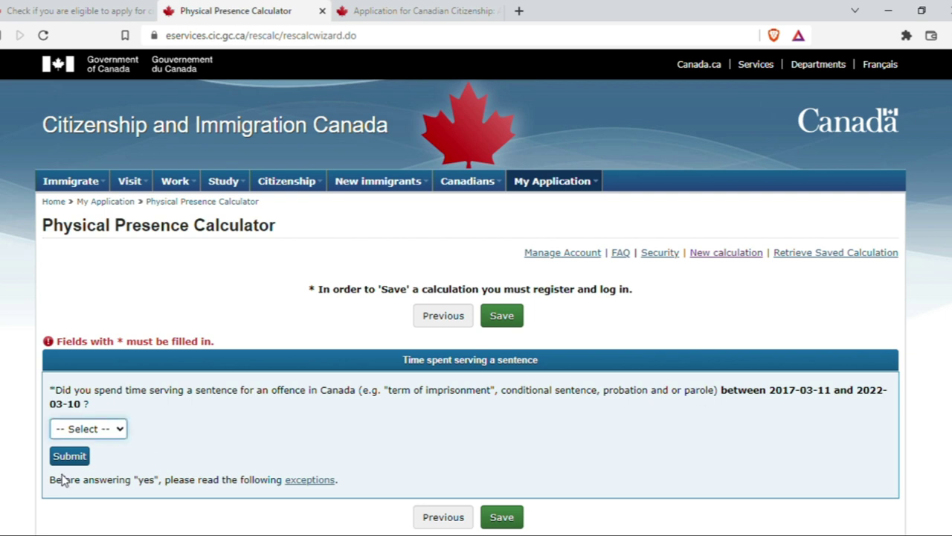
pyautogui.click(62, 480)
pyautogui.click(69, 456)
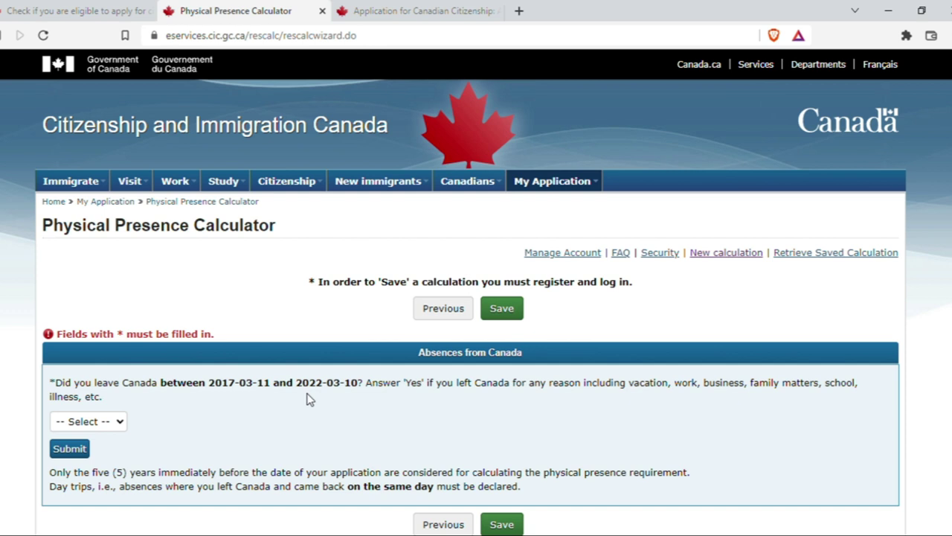
# Step: Answer No to leaving Canada between 2017-03-11 and 2022-03-10, and submit
pyautogui.moveTo(209, 390); pyautogui.dragTo(273, 393)
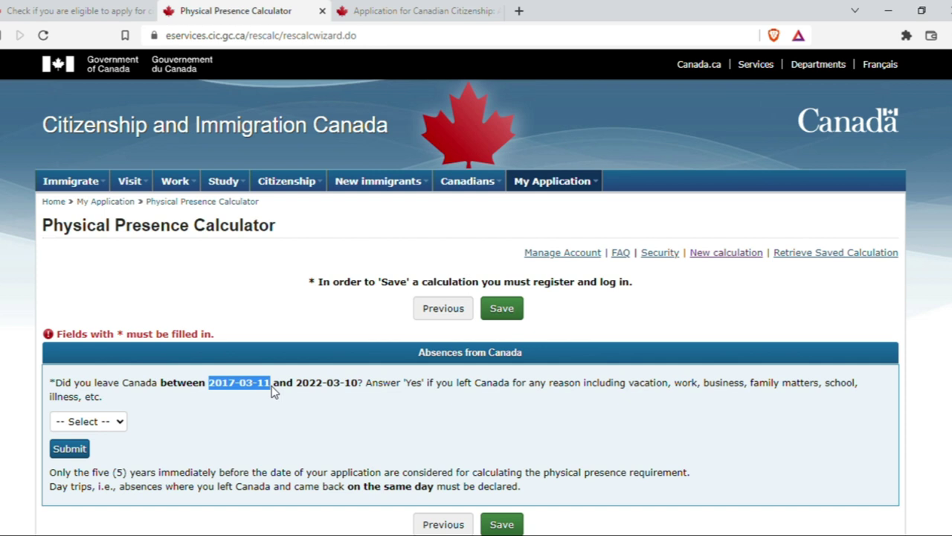
pyautogui.press('Tab')
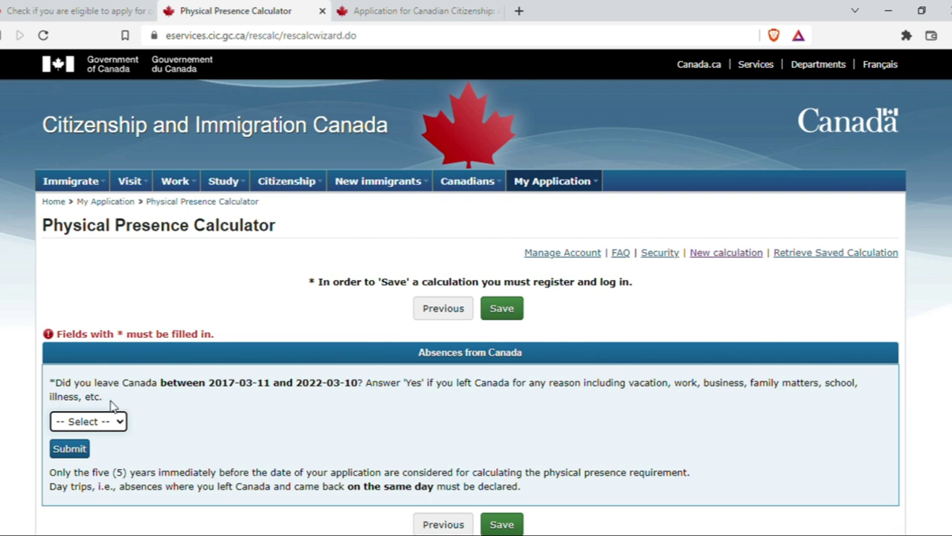
pyautogui.click(115, 426)
pyautogui.click(81, 467)
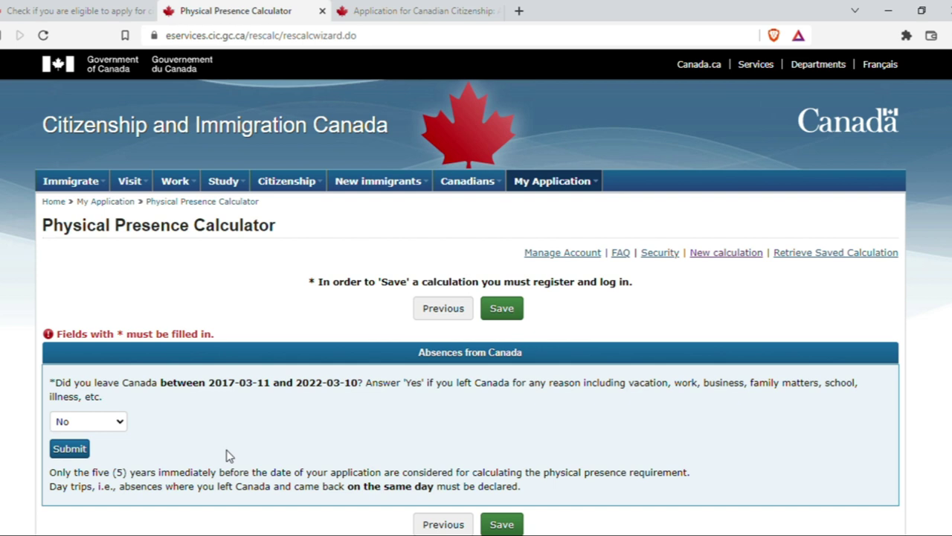
pyautogui.click(72, 453)
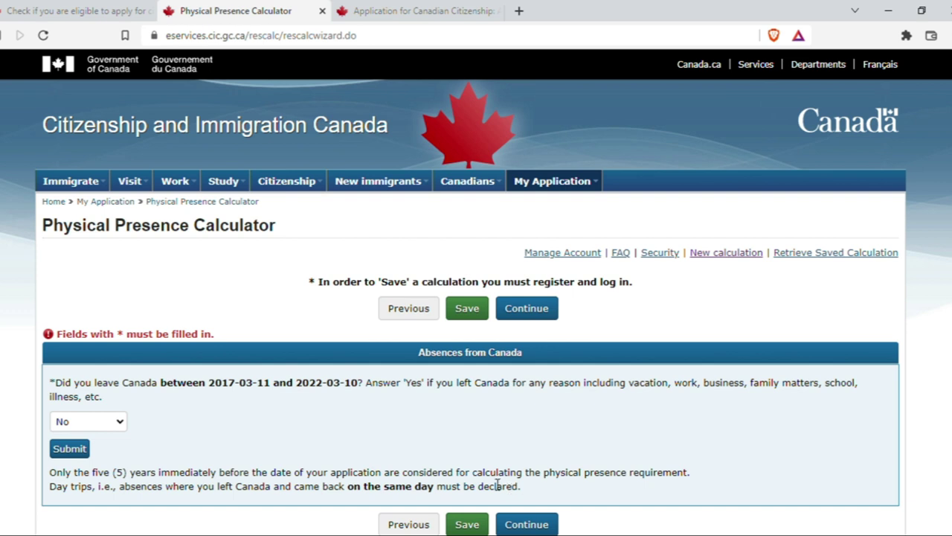
# Step: Continue to the results page showing the 1,095-day requirement is met
pyautogui.moveTo(50, 487); pyautogui.dragTo(563, 487)
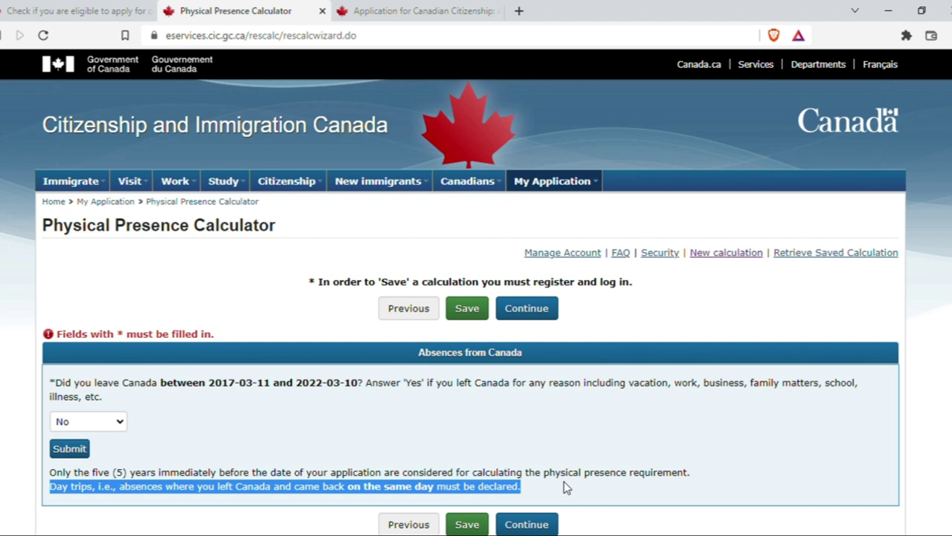
pyautogui.click(223, 491)
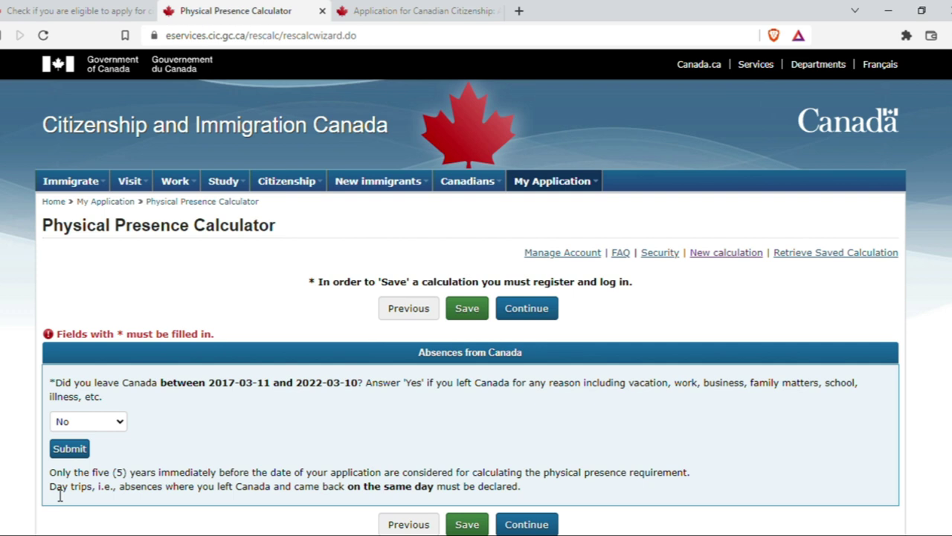
pyautogui.click(527, 524)
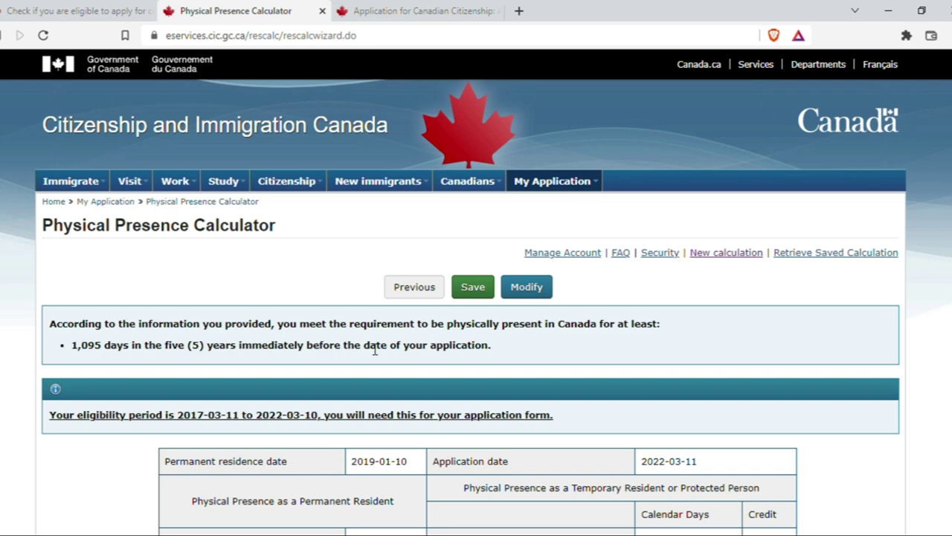
pyautogui.scroll(-3, 375, 349)
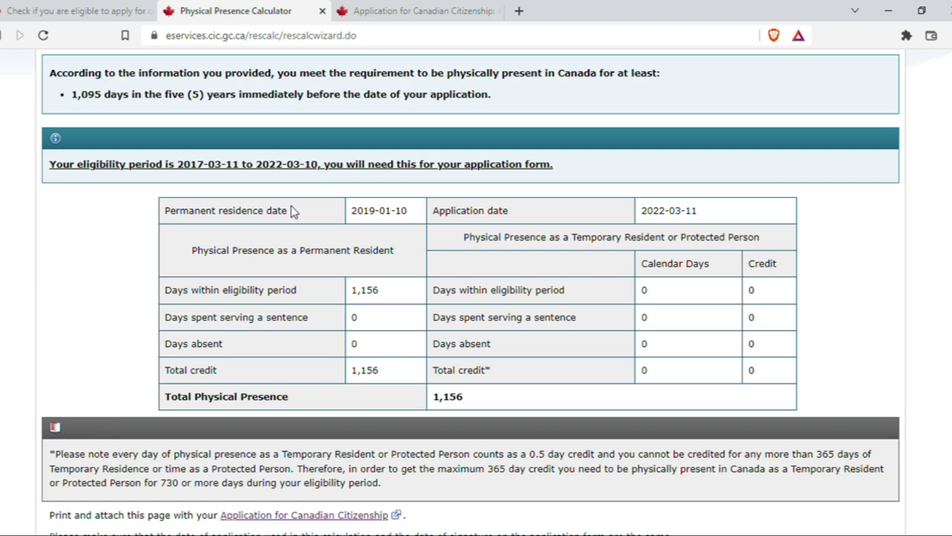
pyautogui.moveTo(411, 214); pyautogui.dragTo(351, 211)
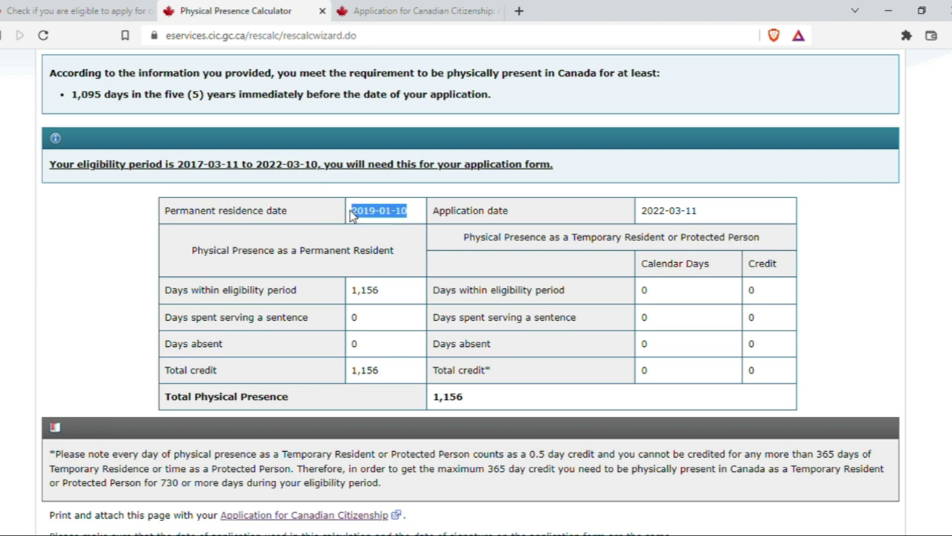
pyautogui.click(539, 211)
pyautogui.moveTo(698, 212); pyautogui.dragTo(637, 218)
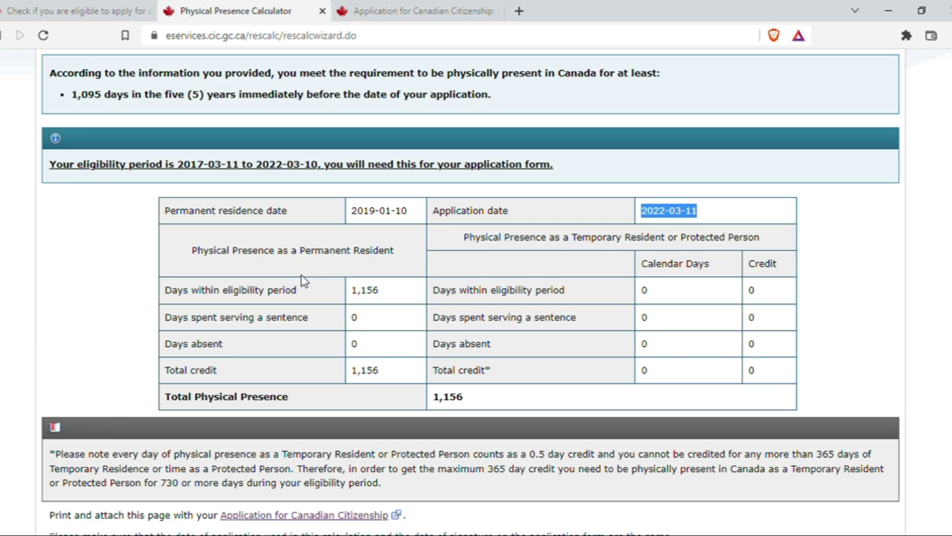
pyautogui.click(359, 297)
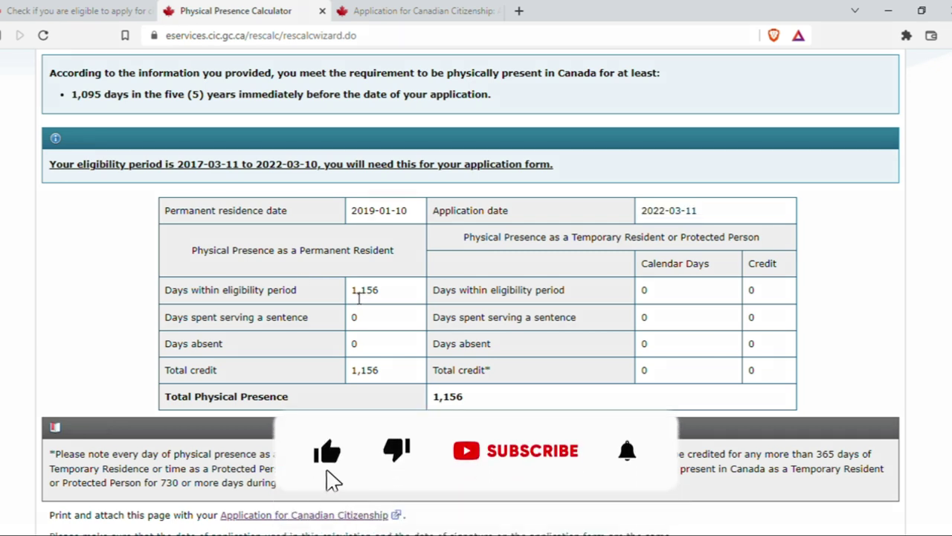
pyautogui.moveTo(353, 291); pyautogui.dragTo(379, 291)
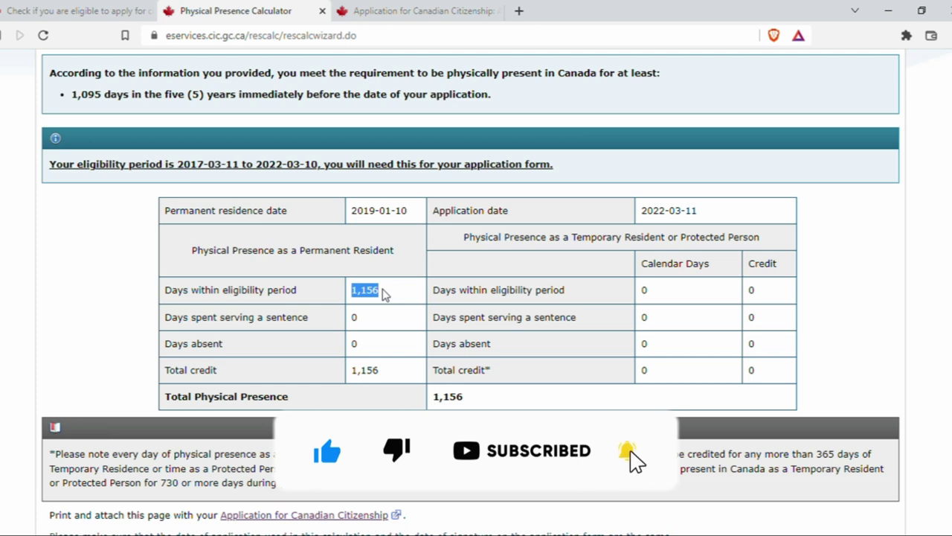
pyautogui.moveTo(75, 95); pyautogui.dragTo(101, 95)
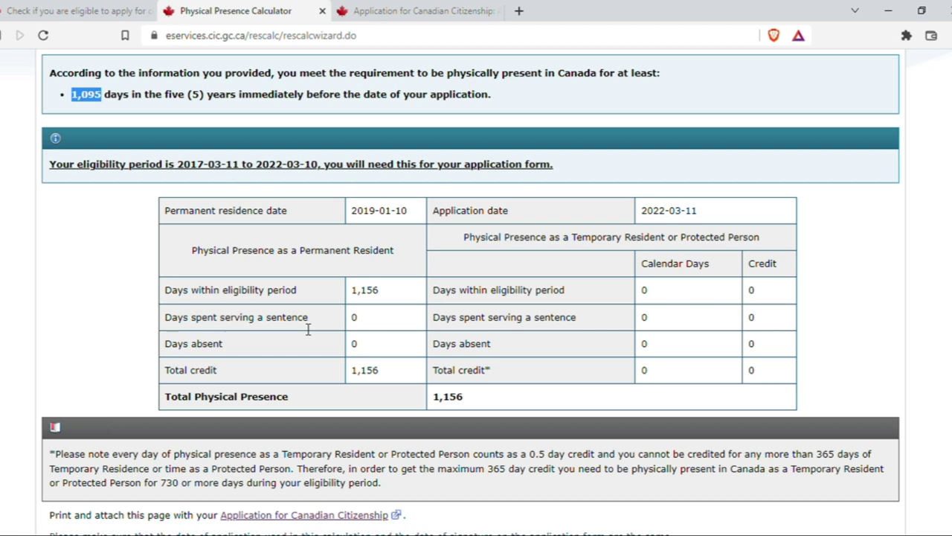
pyautogui.moveTo(192, 319); pyautogui.dragTo(310, 318)
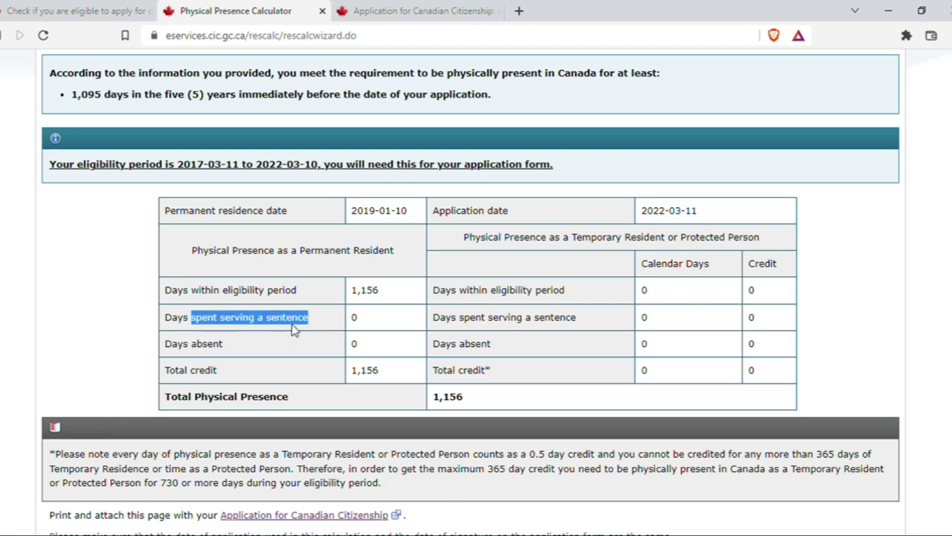
pyautogui.moveTo(192, 344); pyautogui.dragTo(223, 345)
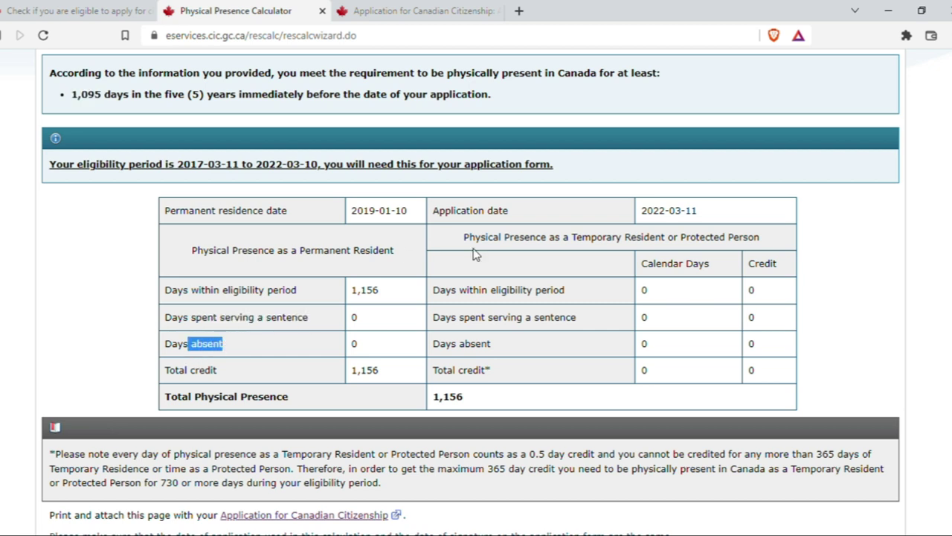